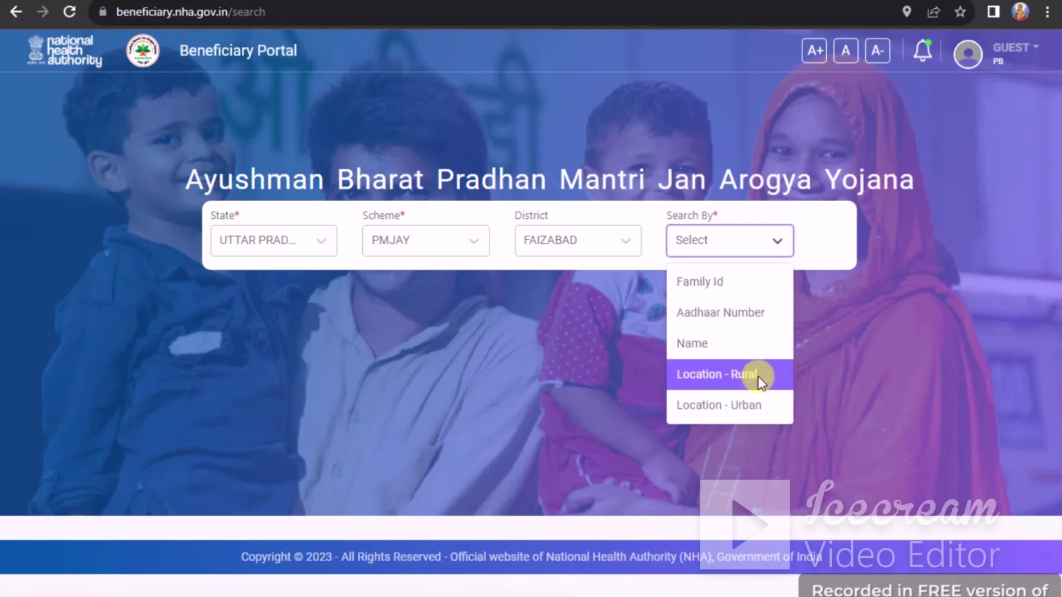
Search for the family by the member's Aadhaar number.
{"action": "left_click", "coordinate": [760, 322]}
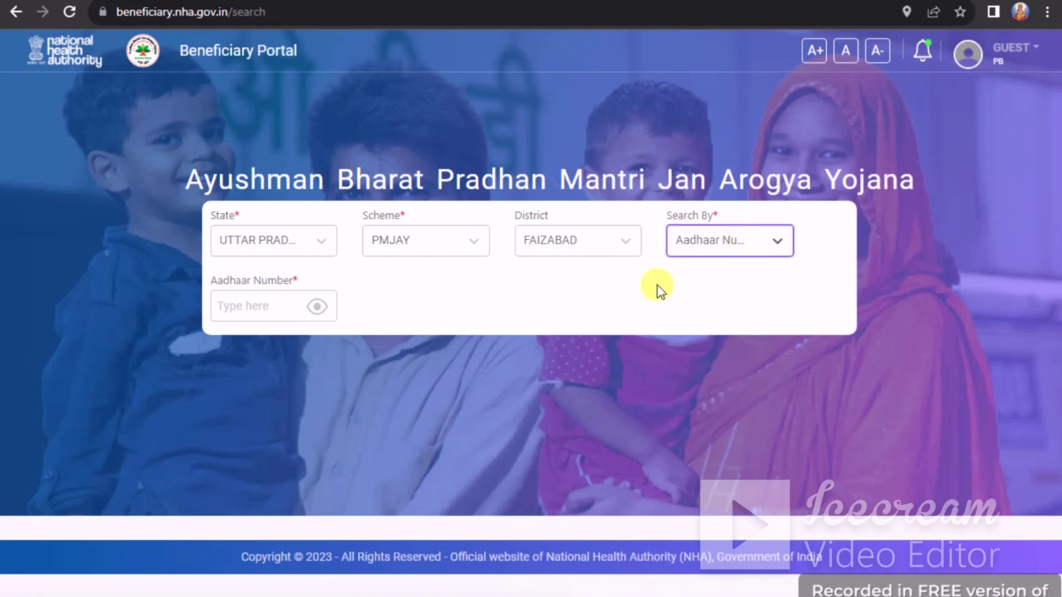
{"action": "left_click", "coordinate": [270, 306]}
{"action": "type", "text": "111111111111"}
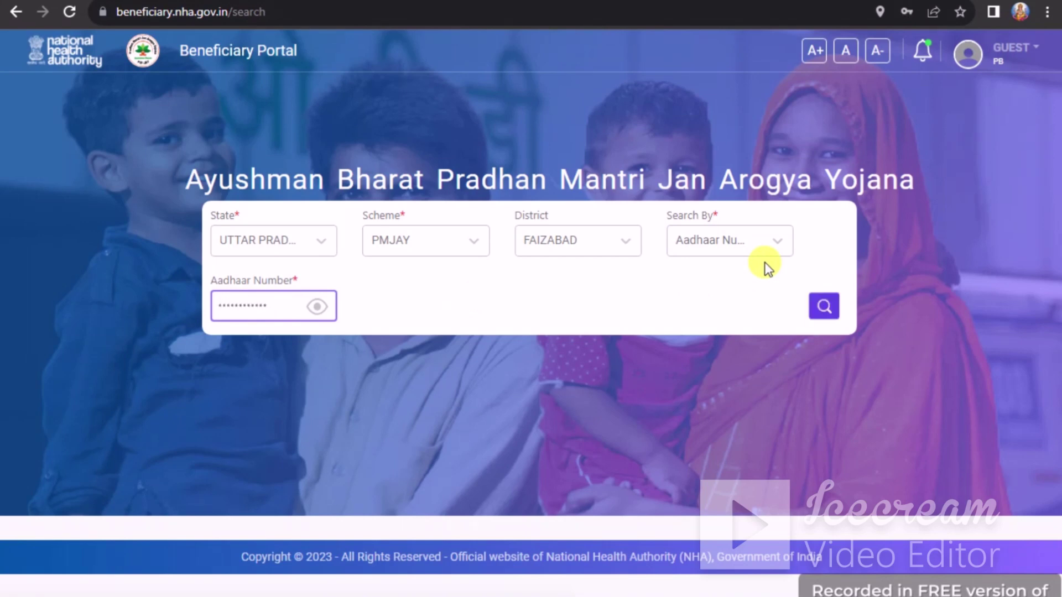
{"action": "left_click", "coordinate": [818, 307]}
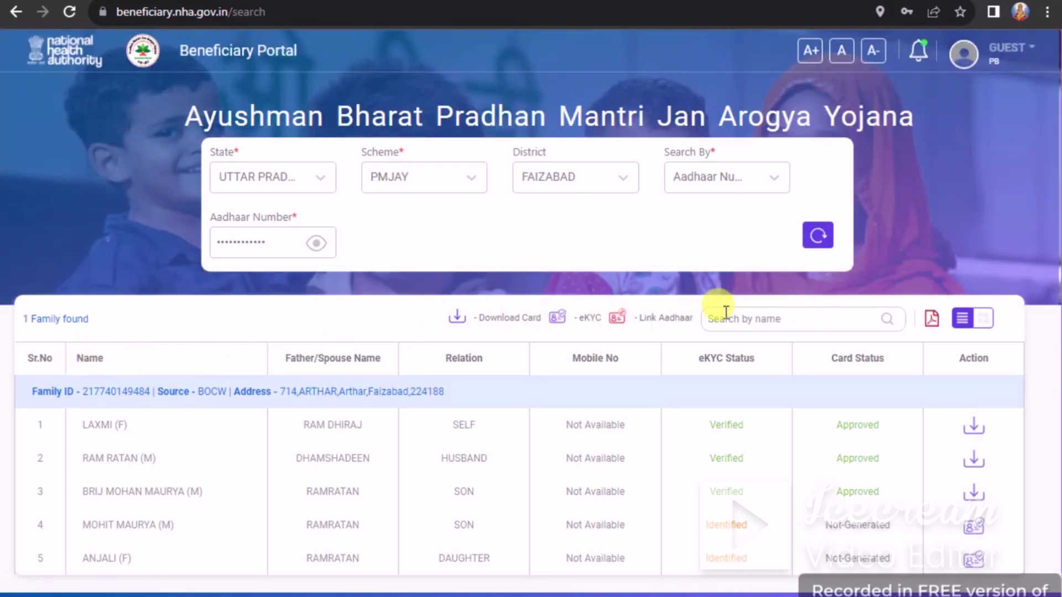
Scroll down to see all five family members with their eKYC and card status.
{"action": "scroll", "coordinate": [175, 227], "scroll_direction": "down", "scroll_amount": 1}
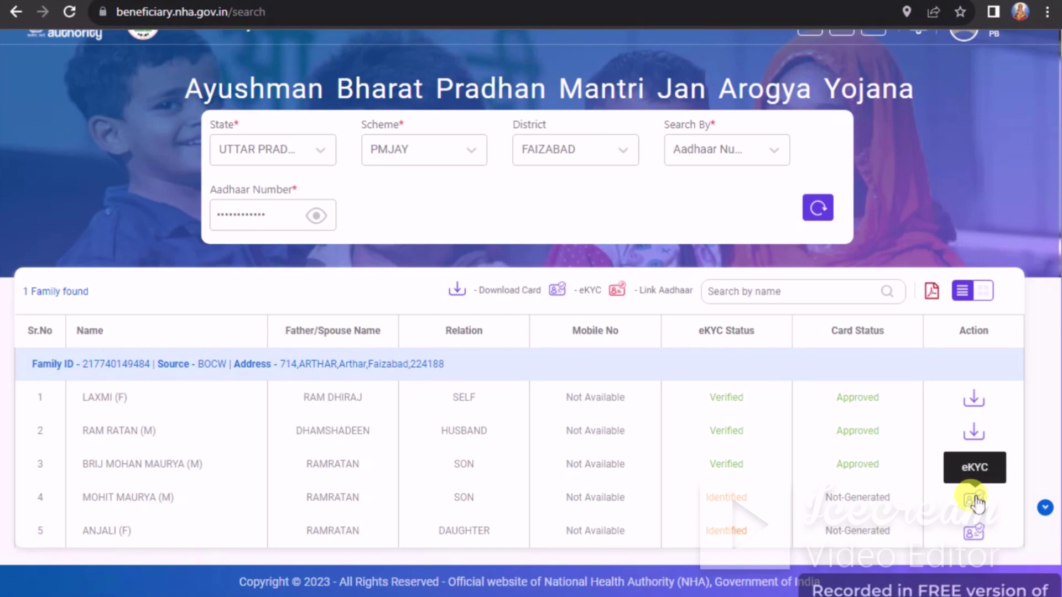
Start eKYC for the fourth member, verify their Aadhaar number and allow the ABHA consent.
{"action": "left_click", "coordinate": [975, 500]}
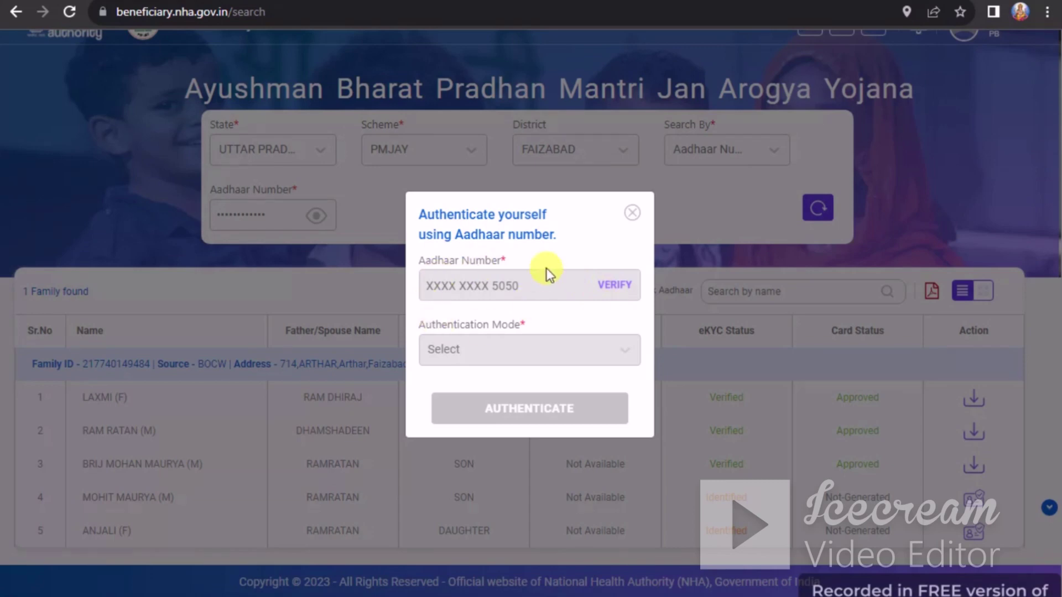
{"action": "left_click", "coordinate": [607, 293]}
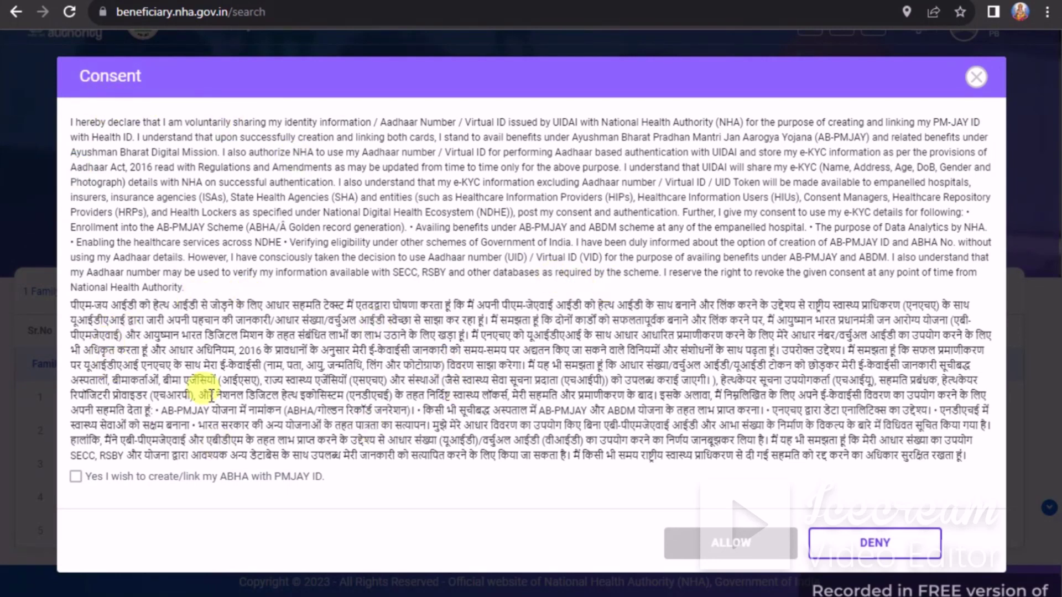
{"action": "left_click", "coordinate": [75, 477]}
{"action": "left_click", "coordinate": [771, 546]}
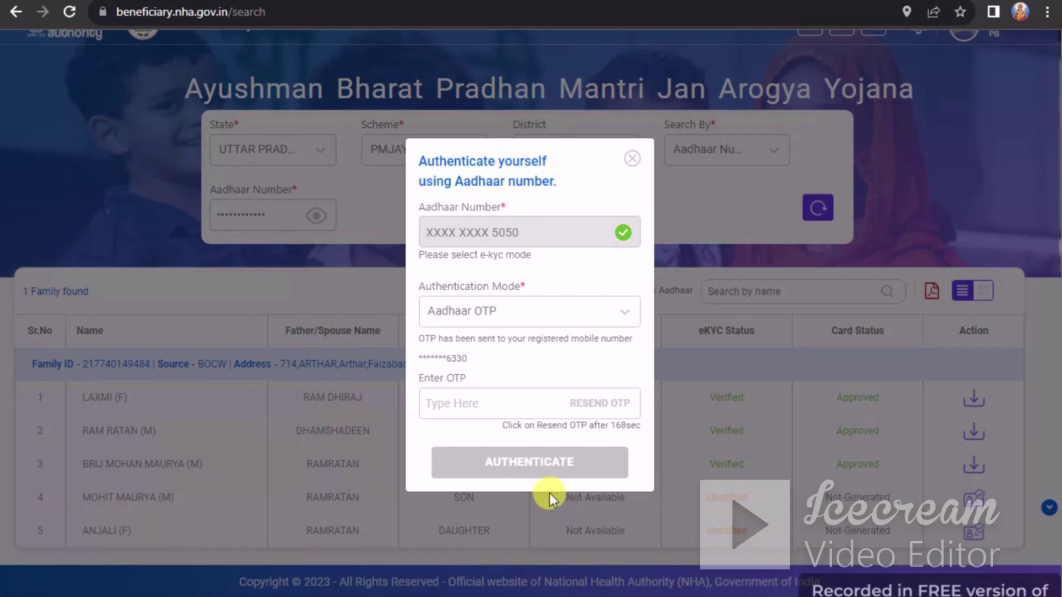
Authenticate the fourth member with the Aadhaar OTP they received.
{"action": "left_click", "coordinate": [500, 398]}
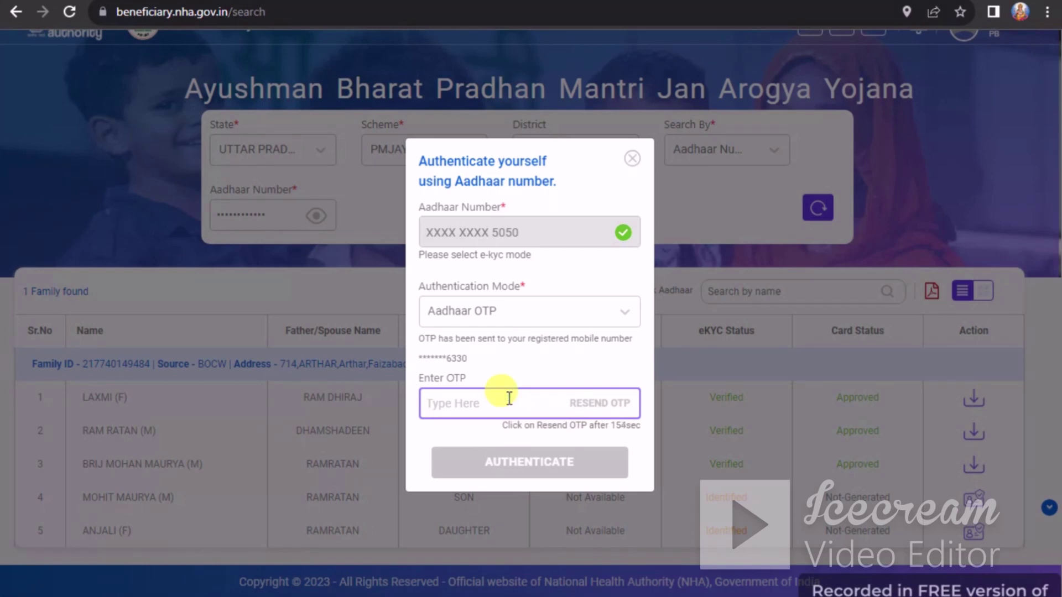
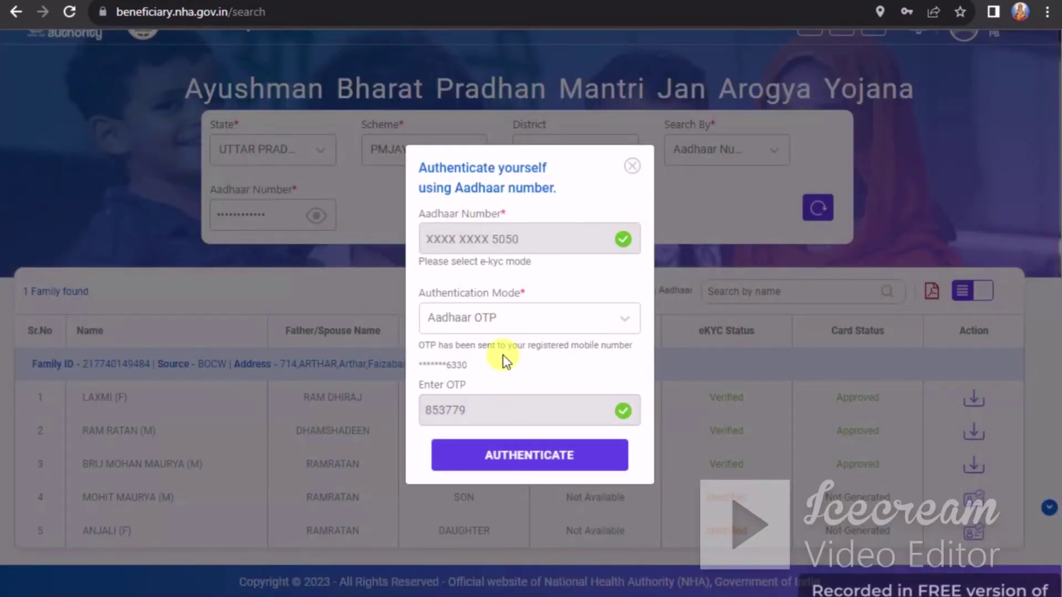
{"action": "left_click", "coordinate": [539, 463]}
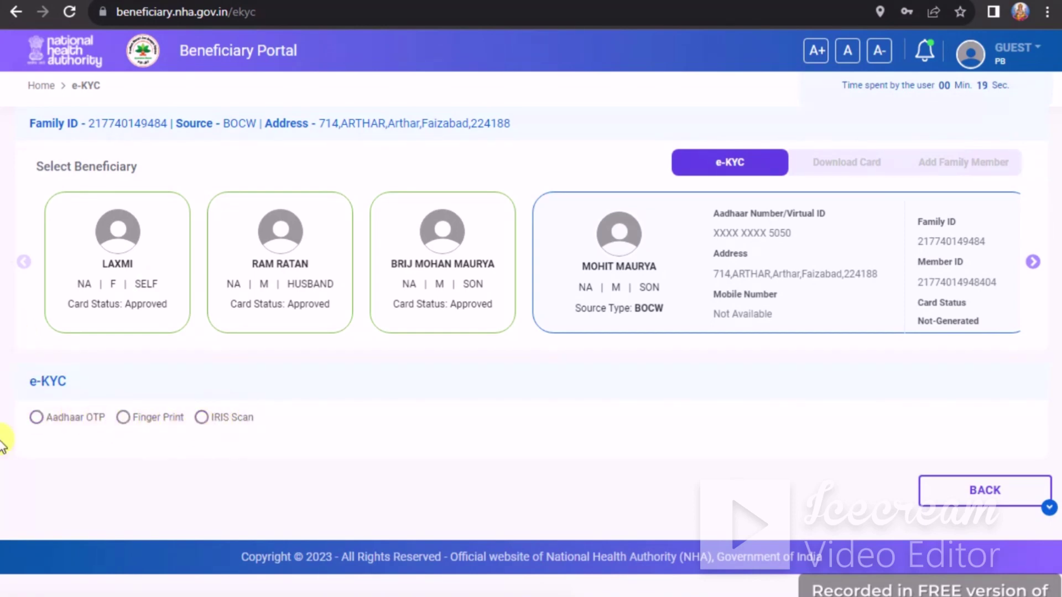
Choose Aadhaar OTP e-KYC, verify the Aadhaar number, give ABHA consent and enter the new OTP.
{"action": "left_click", "coordinate": [37, 418]}
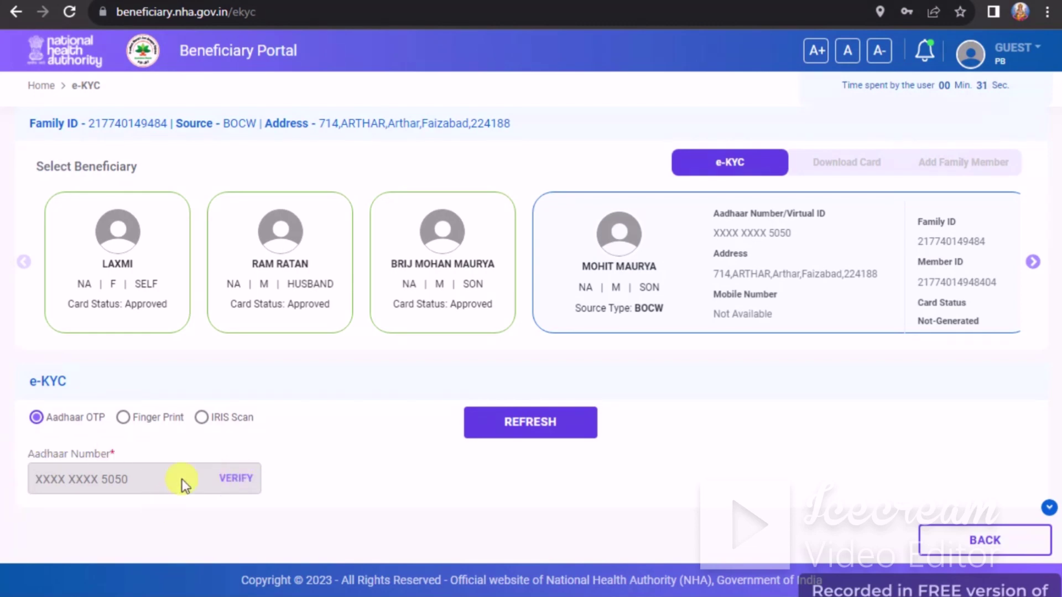
{"action": "left_click", "coordinate": [237, 478]}
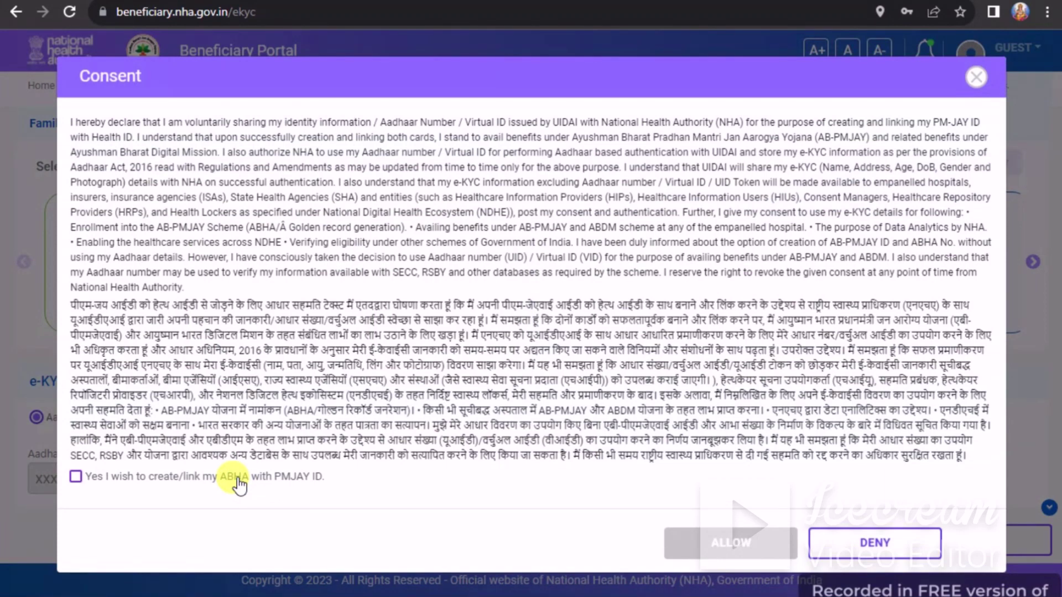
{"action": "left_click", "coordinate": [138, 484]}
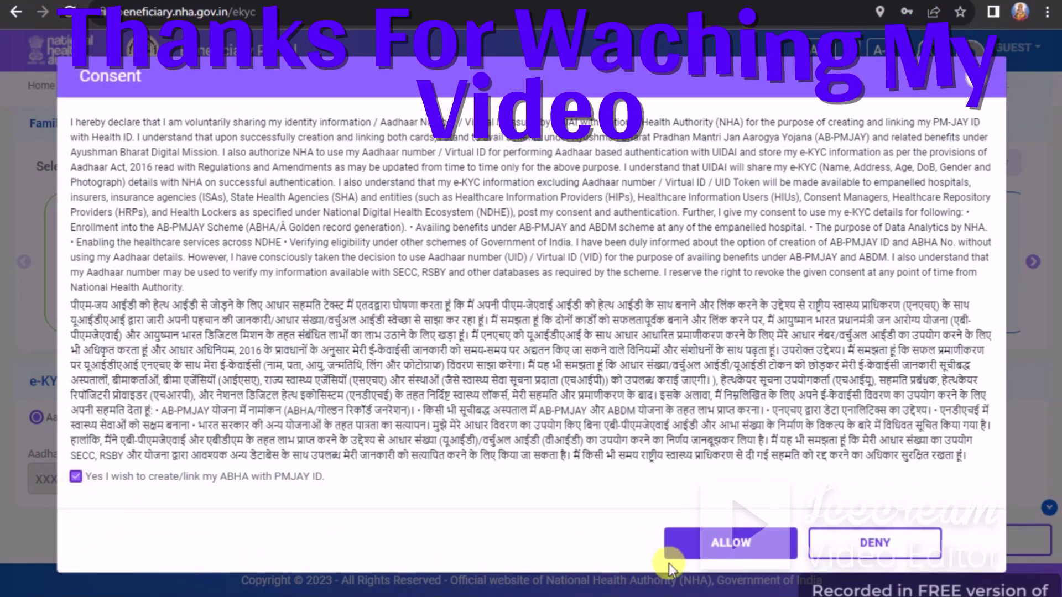
{"action": "left_click", "coordinate": [736, 544]}
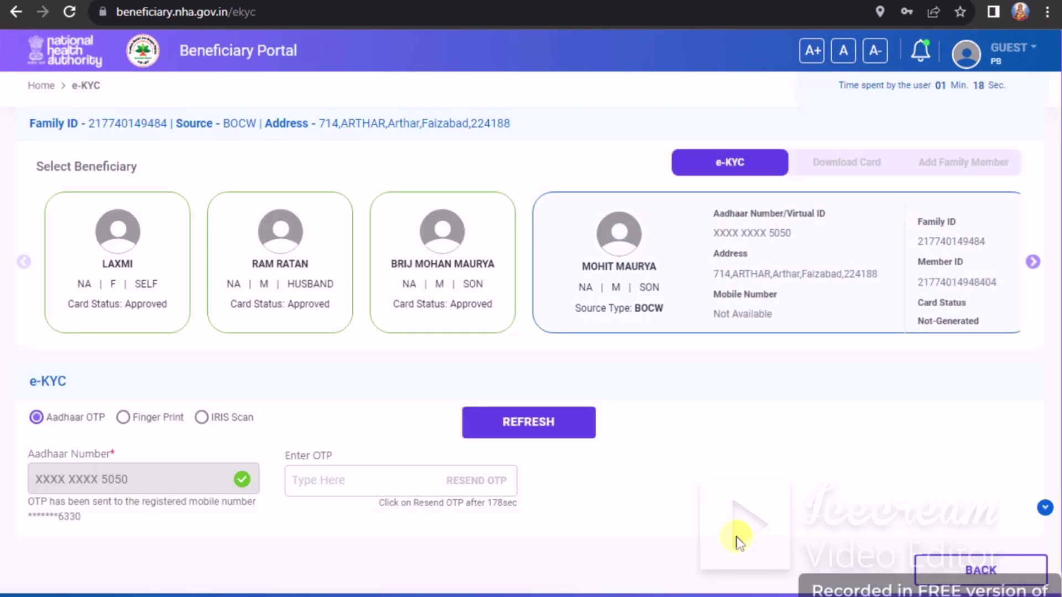
{"action": "left_click", "coordinate": [322, 480]}
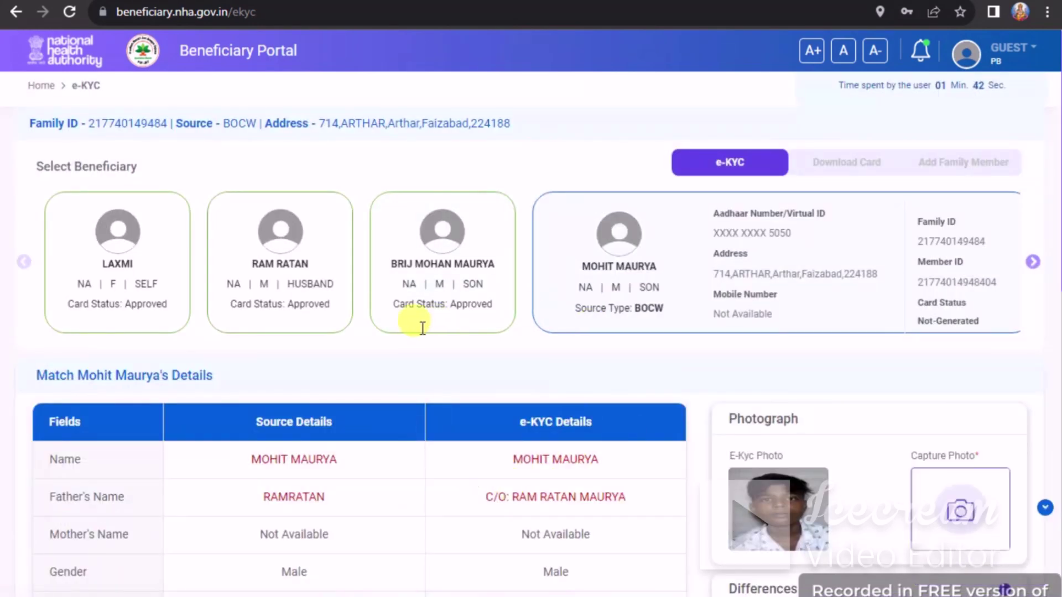
Scroll past the Match Details table to the Additional Information form.
{"action": "scroll", "coordinate": [555, 370], "scroll_direction": "down", "scroll_amount": 1}
{"action": "scroll", "coordinate": [555, 366], "scroll_direction": "down", "scroll_amount": 2}
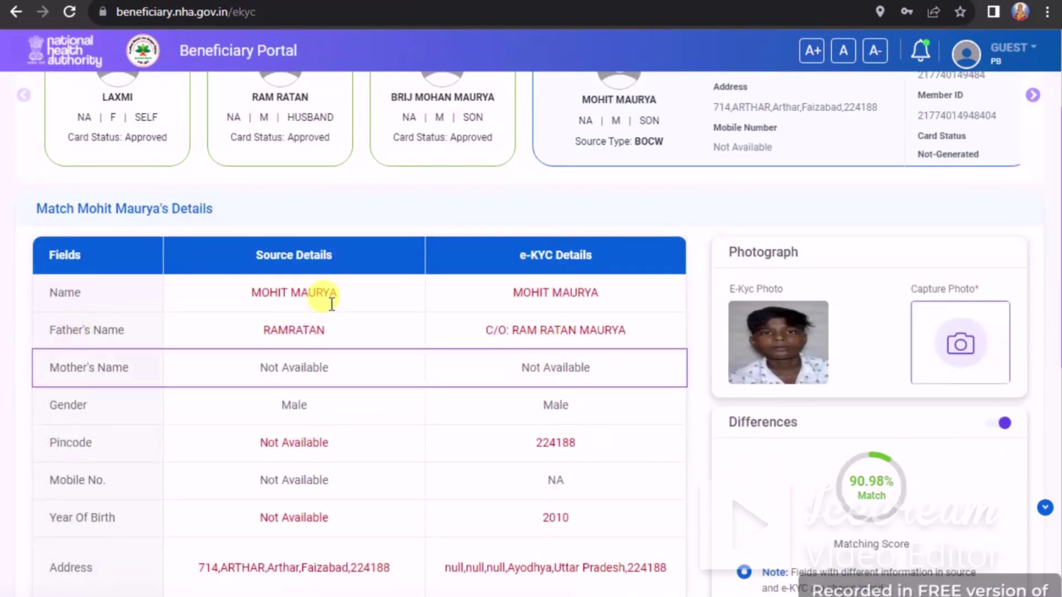
{"action": "scroll", "coordinate": [741, 408], "scroll_direction": "down", "scroll_amount": 3}
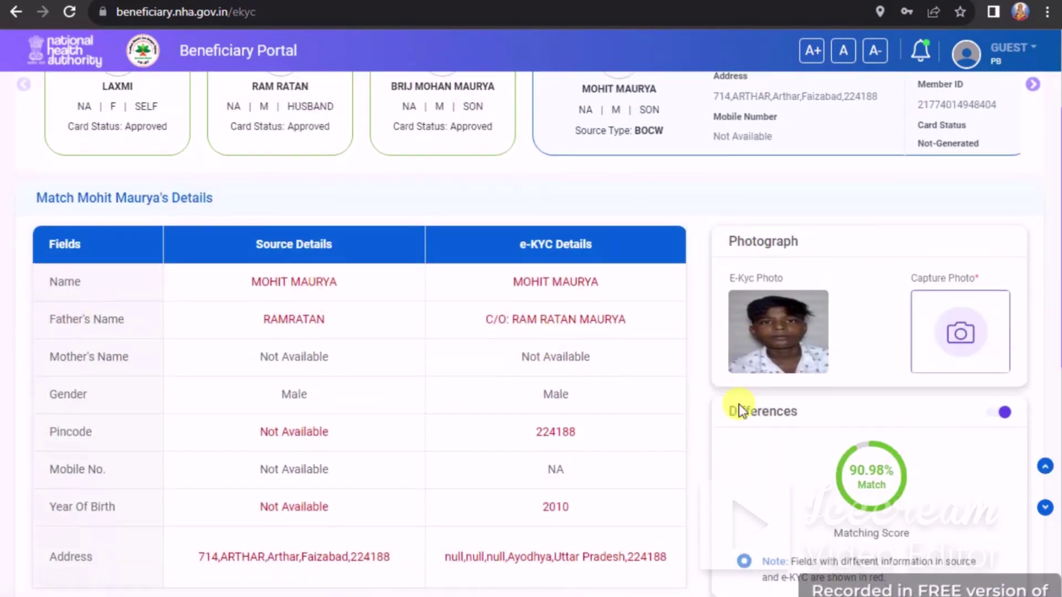
{"action": "scroll", "coordinate": [604, 408], "scroll_direction": "up", "scroll_amount": 3}
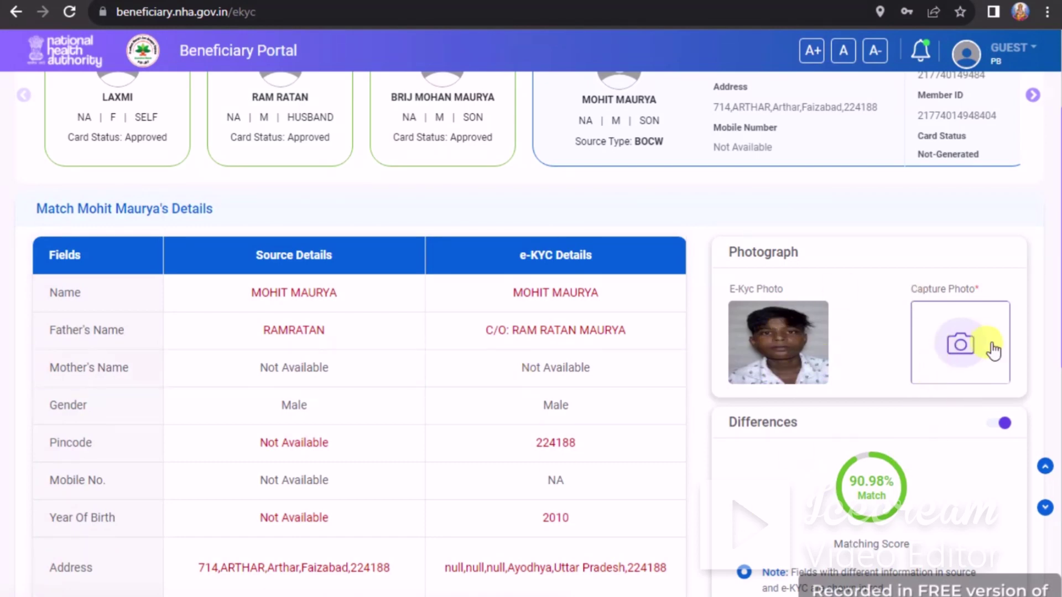
{"action": "scroll", "coordinate": [612, 364], "scroll_direction": "down", "scroll_amount": 7}
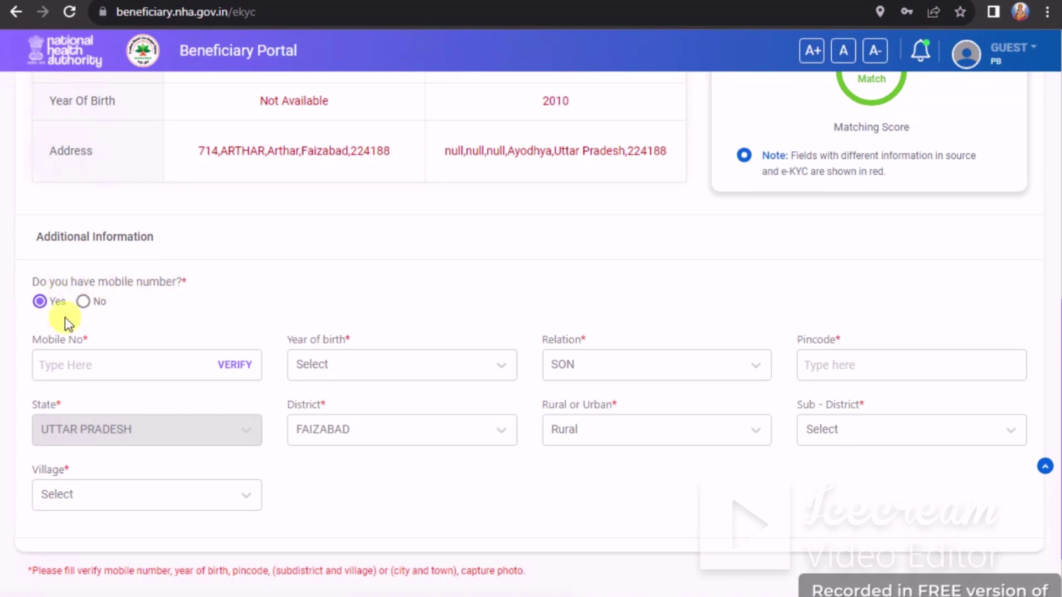
Mark the member as having no mobile number and set year of birth to 1988.
{"action": "left_click", "coordinate": [37, 363]}
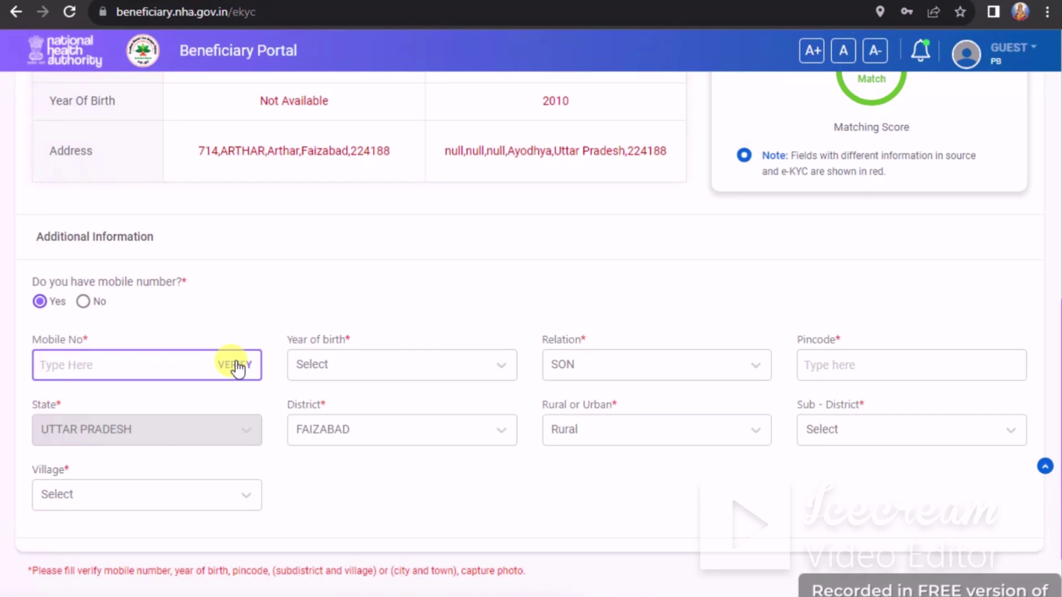
{"action": "left_click", "coordinate": [83, 302]}
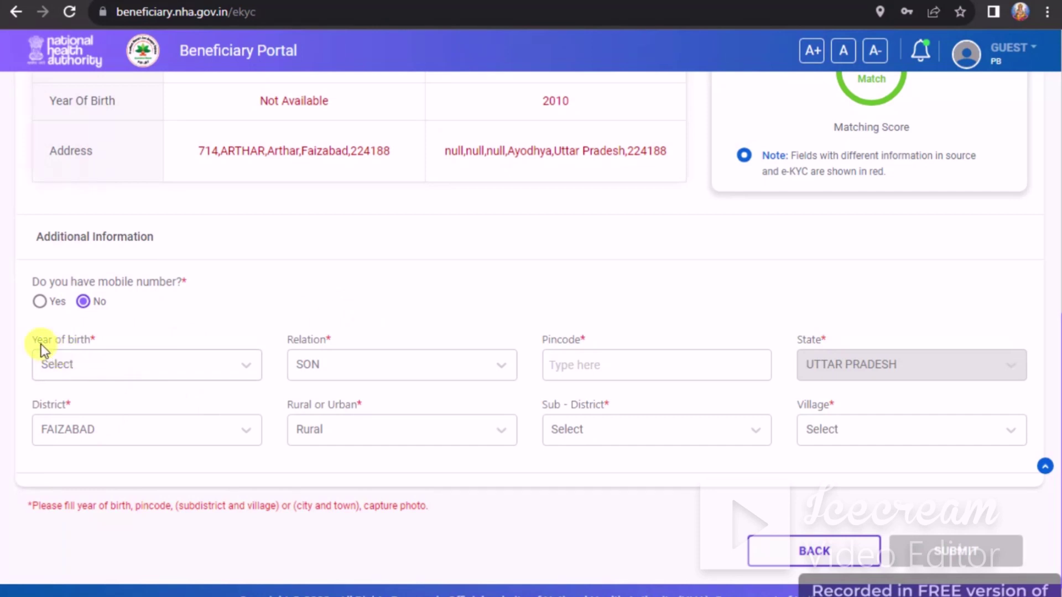
{"action": "left_click", "coordinate": [94, 363]}
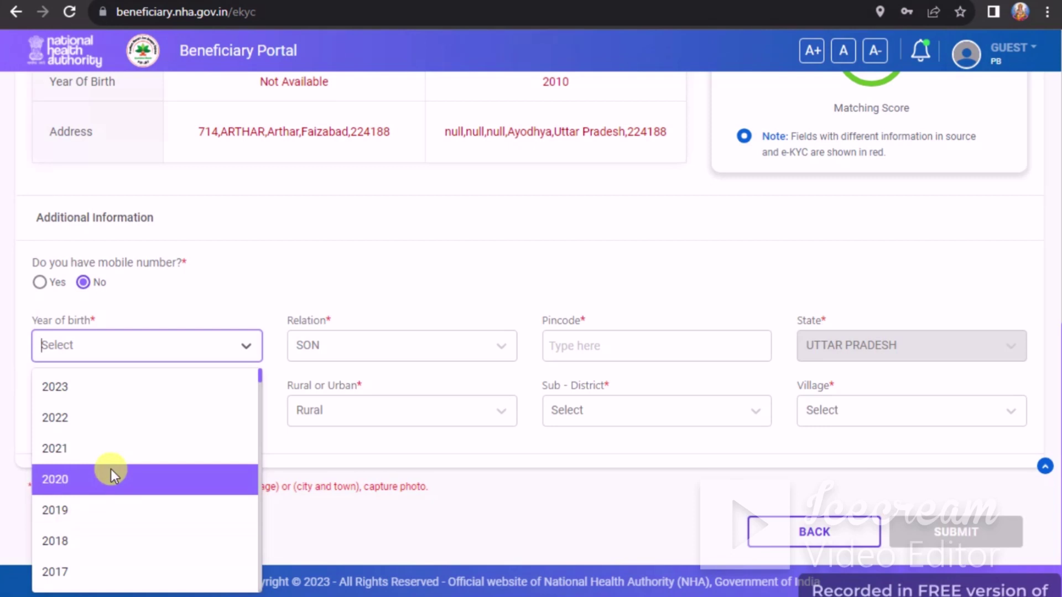
{"action": "scroll", "coordinate": [110, 470], "scroll_direction": "down", "scroll_amount": 10}
{"action": "scroll", "coordinate": [83, 503], "scroll_direction": "down", "scroll_amount": 6}
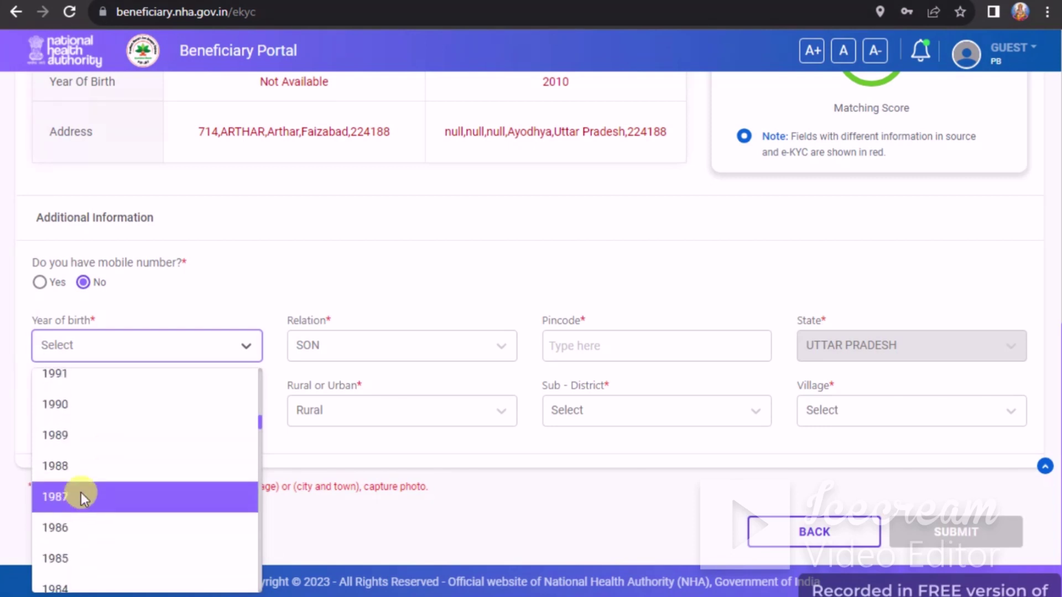
{"action": "left_click", "coordinate": [84, 475]}
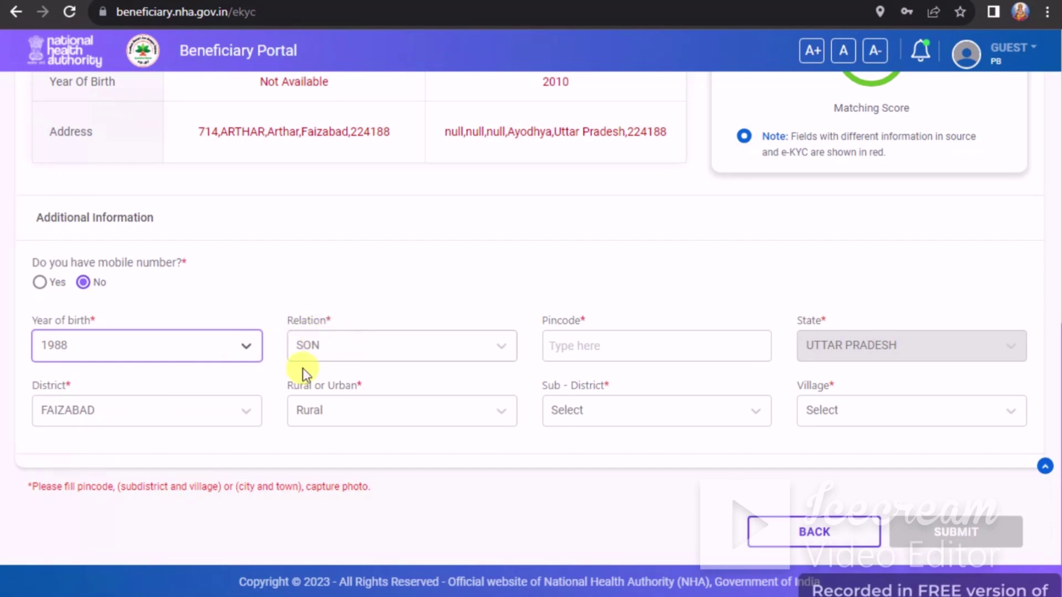
Enter pincode 224188 and keep Rural as the area type.
{"action": "left_click", "coordinate": [572, 347]}
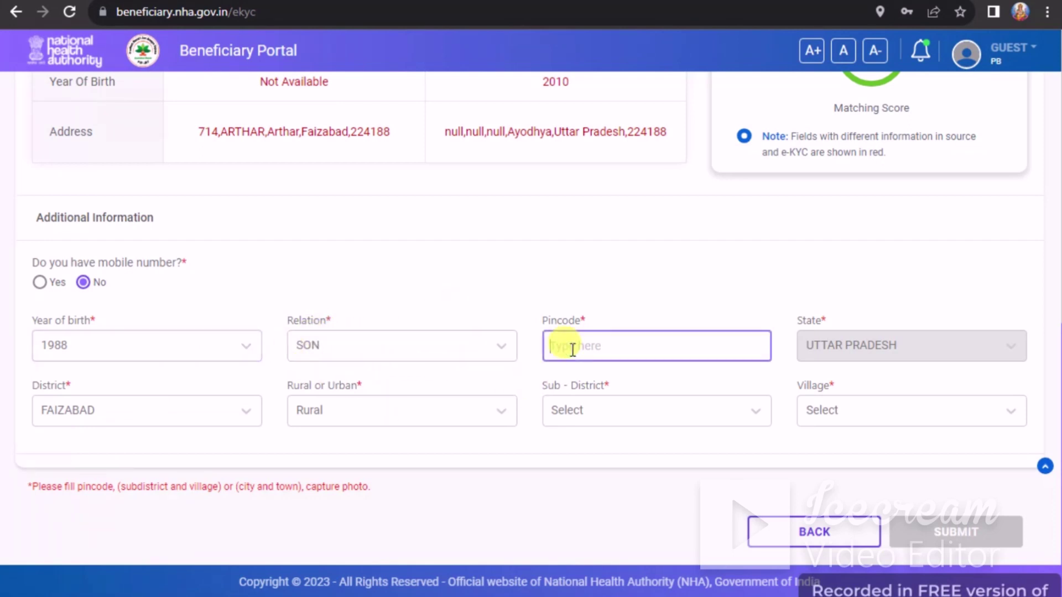
{"action": "type", "text": "24188"}
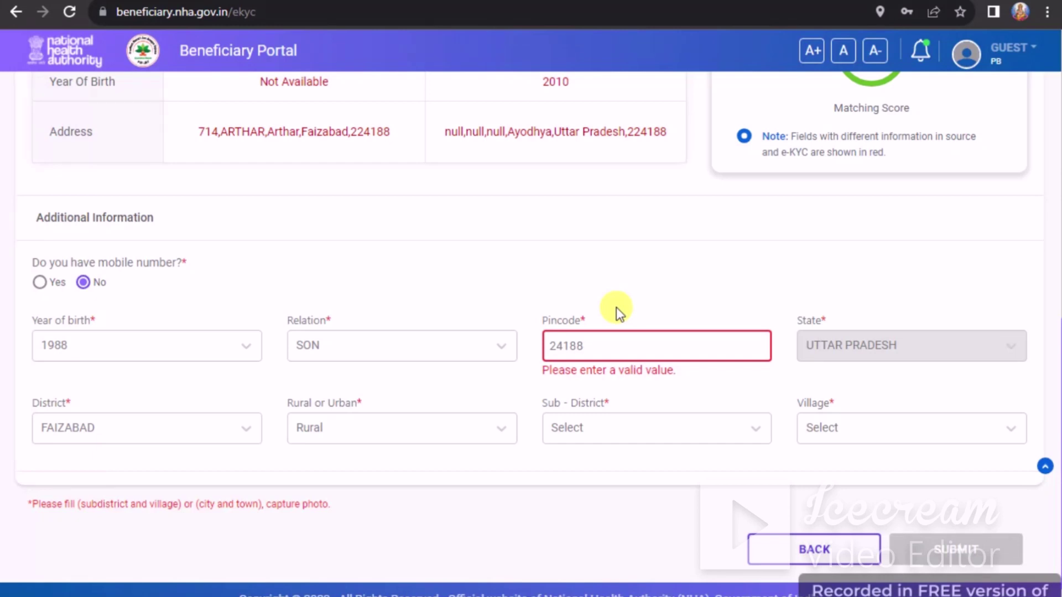
{"action": "key", "text": "ctrl+a"}
{"action": "type", "text": "224188"}
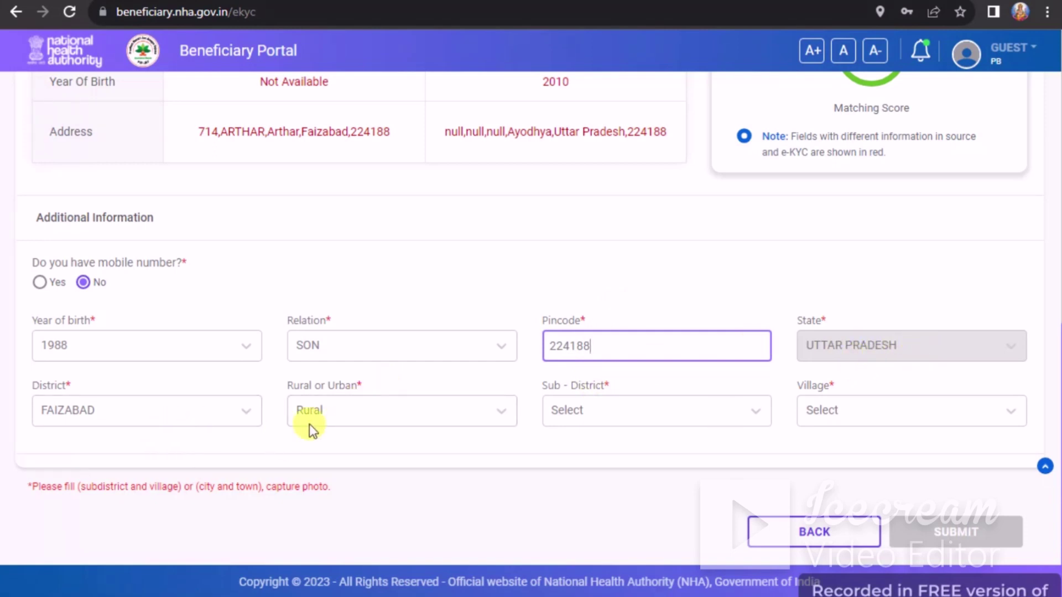
{"action": "left_click", "coordinate": [354, 424]}
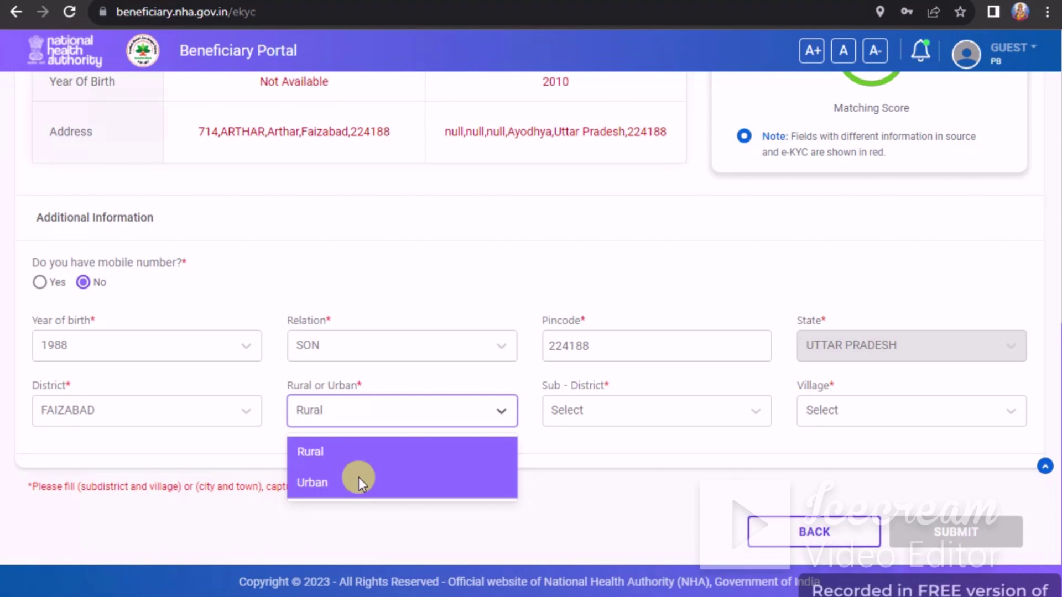
{"action": "left_click", "coordinate": [637, 448]}
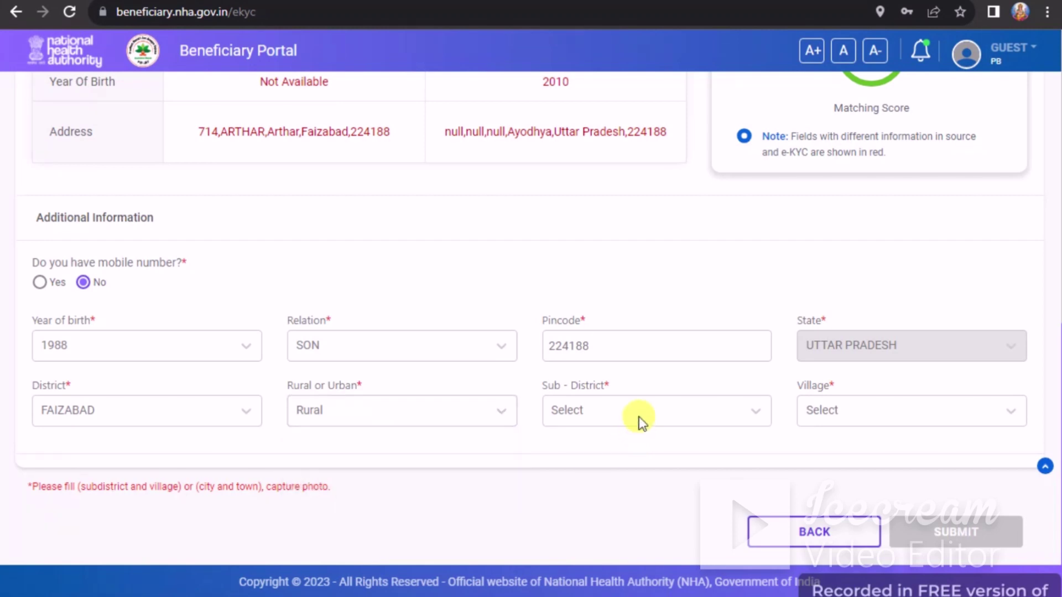
Choose SOHAWAL as the sub-district and Baidra Pur as the village.
{"action": "left_click", "coordinate": [639, 420]}
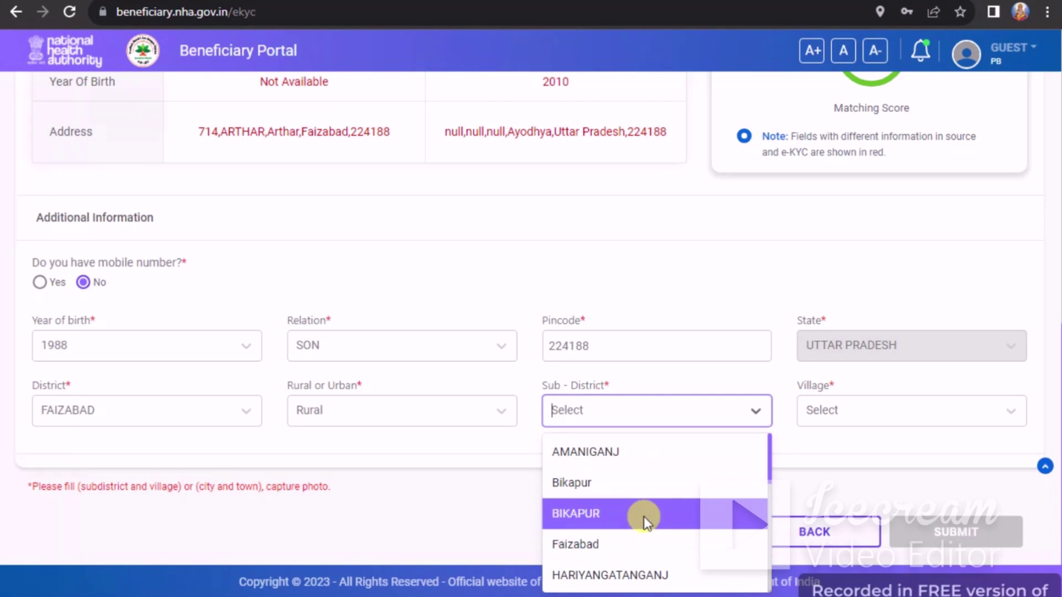
{"action": "type", "text": "so"}
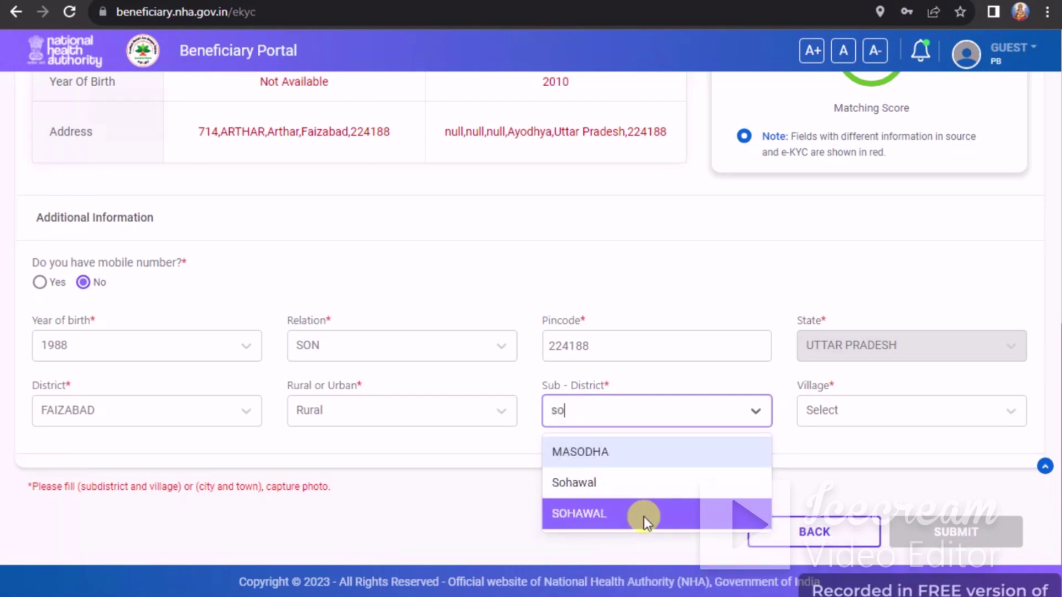
{"action": "left_click", "coordinate": [644, 513]}
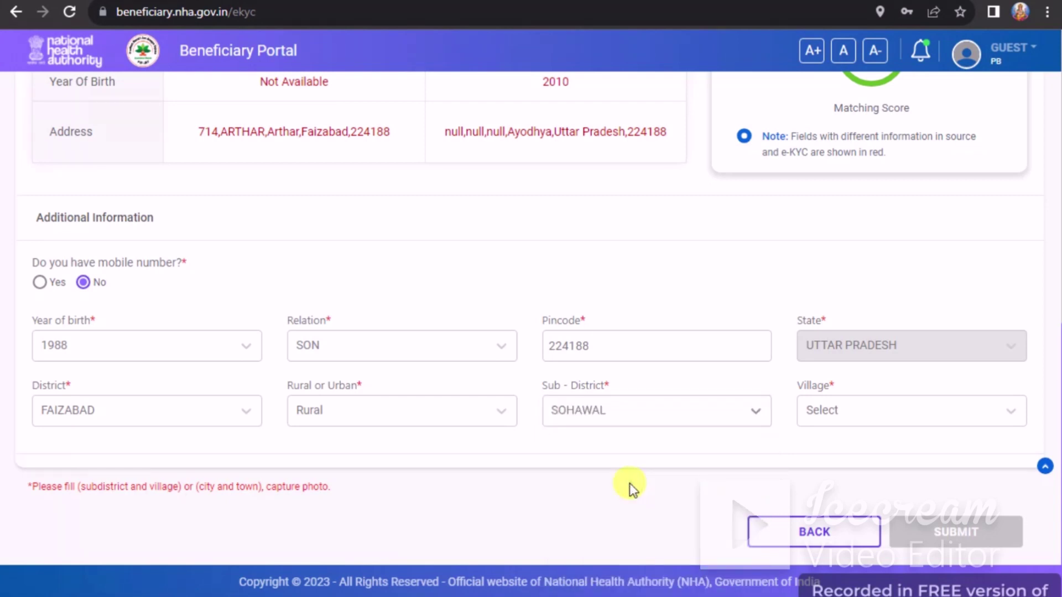
{"action": "left_click", "coordinate": [901, 409]}
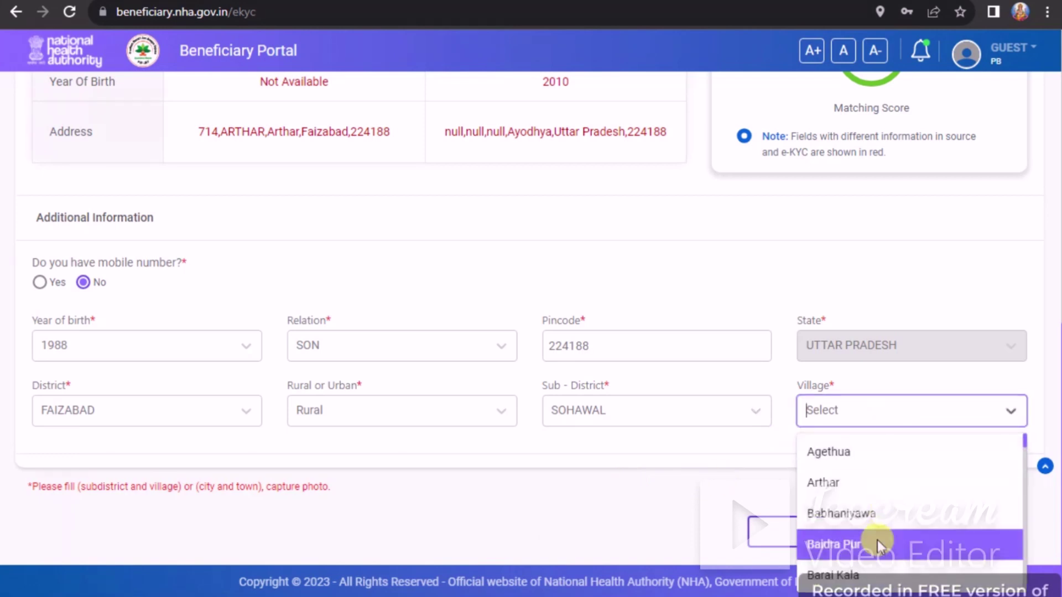
{"action": "left_click", "coordinate": [887, 517]}
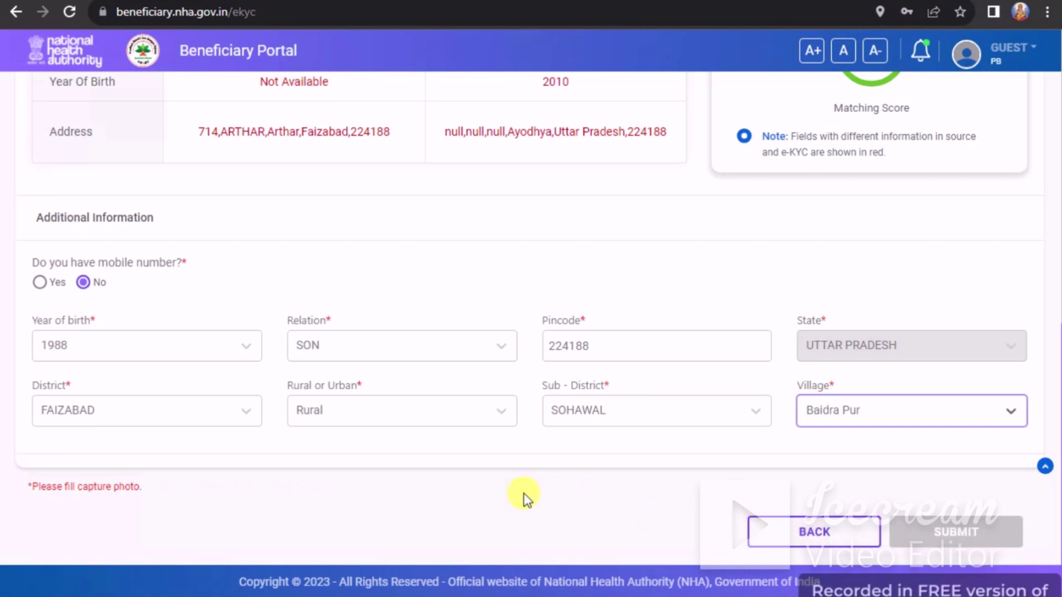